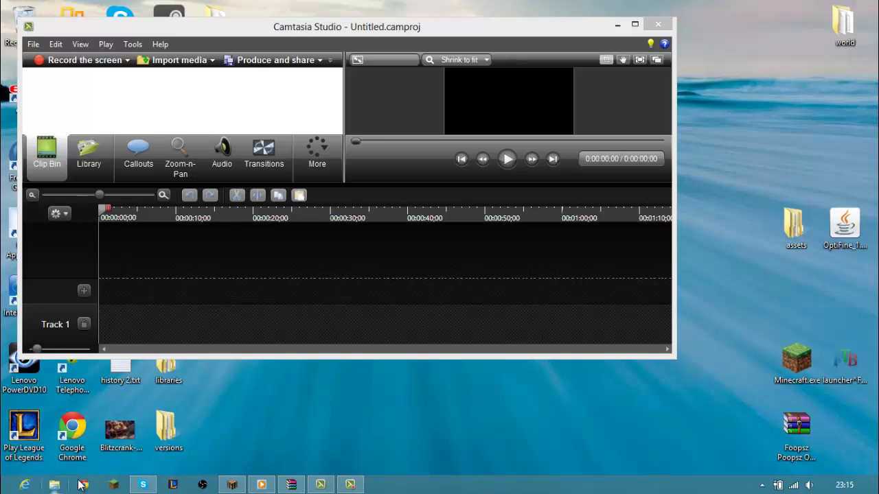
Open the bukkti desktop folder and launch the CraftBukkit 1.7.2 server from Run.bat.
left_click(872, 488)
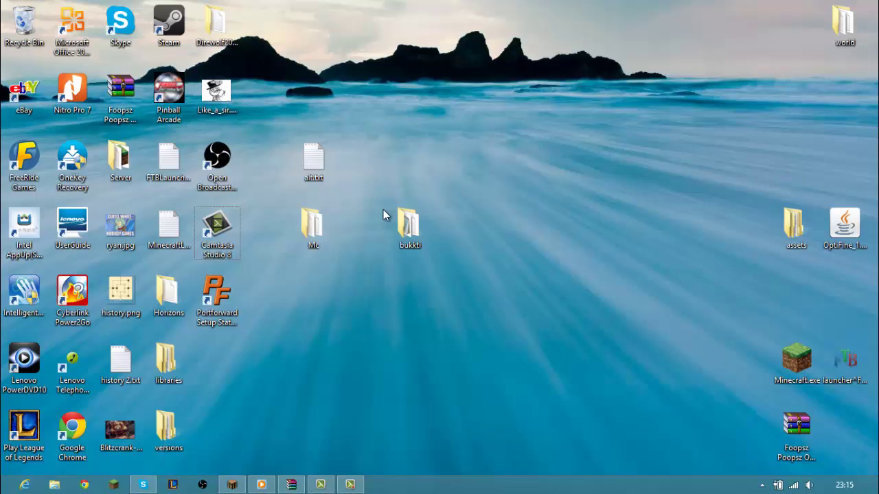
double_click(410, 227)
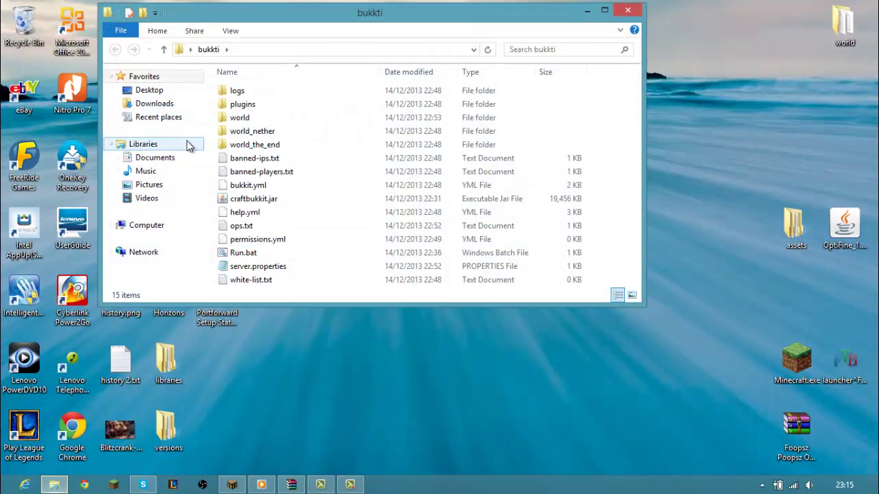
double_click(245, 253)
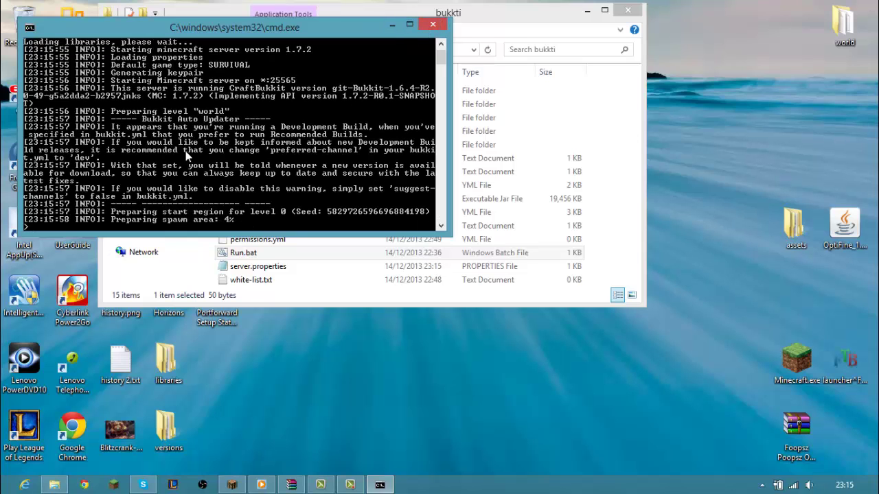
Close the server console and open the Windows8_OS (C:) drive from Computer.
left_click(433, 27)
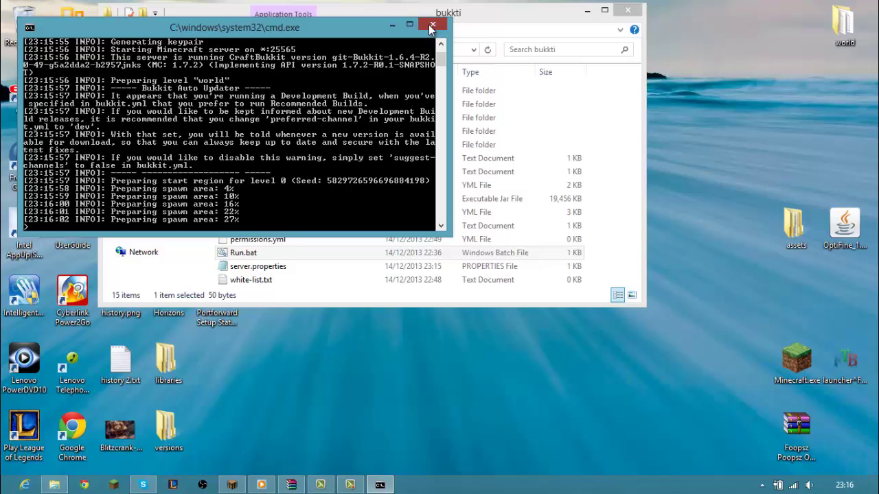
mouse_move(153, 171)
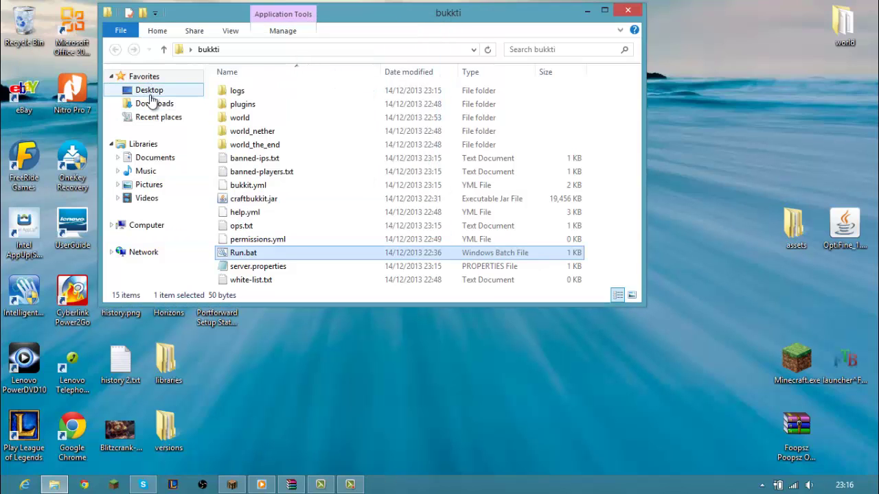
left_click(152, 226)
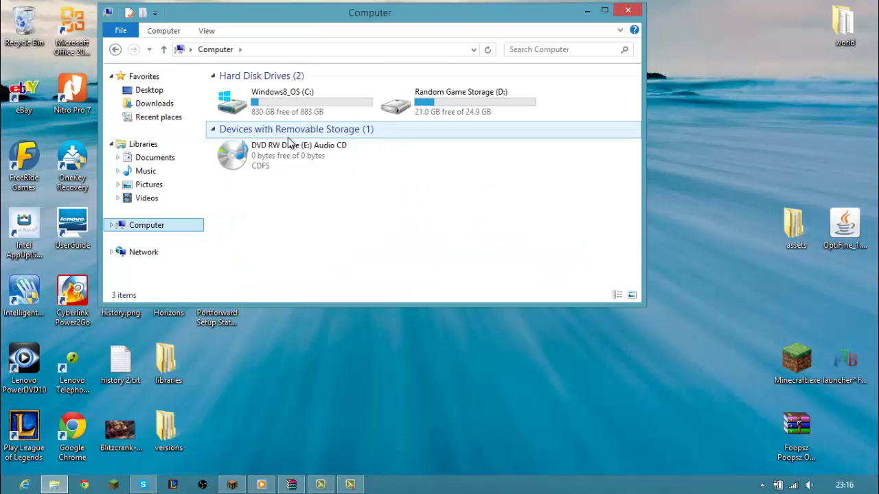
left_click(290, 111)
double_click(290, 111)
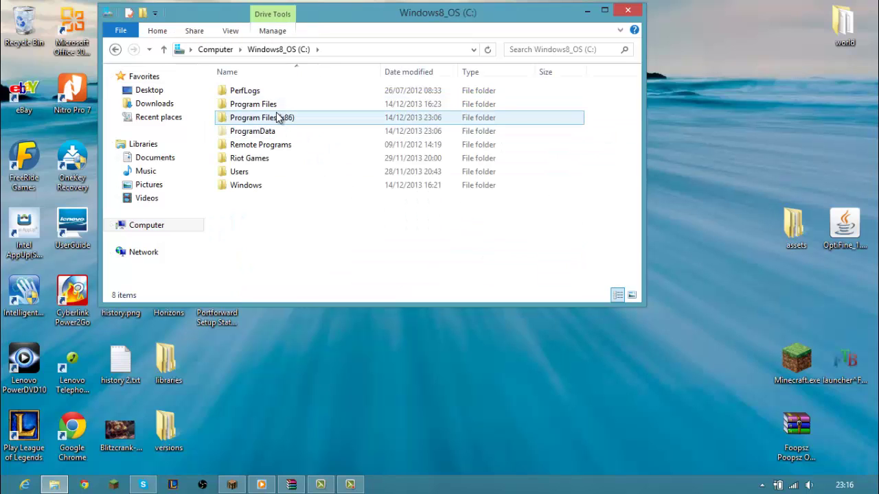
Navigate to Program Files (x86)\Java\jre7\bin, reveal its full path, and close Explorer.
double_click(278, 118)
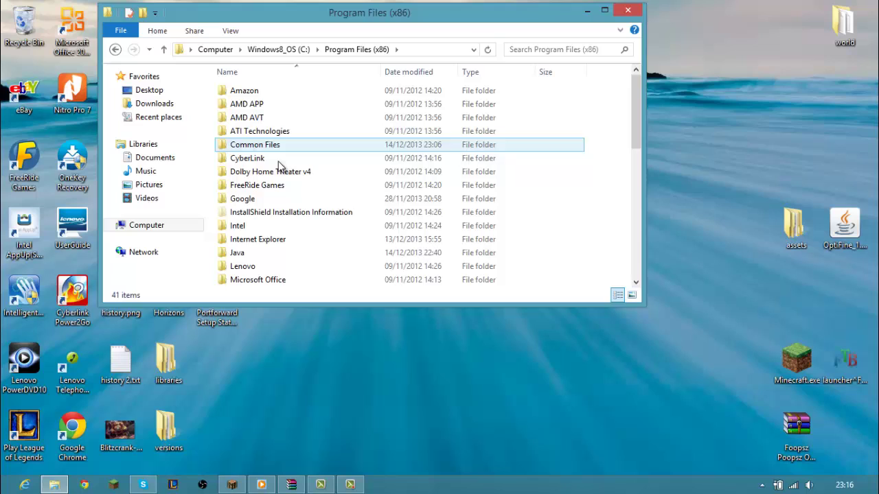
scroll(273, 254, "down", 1)
double_click(254, 212)
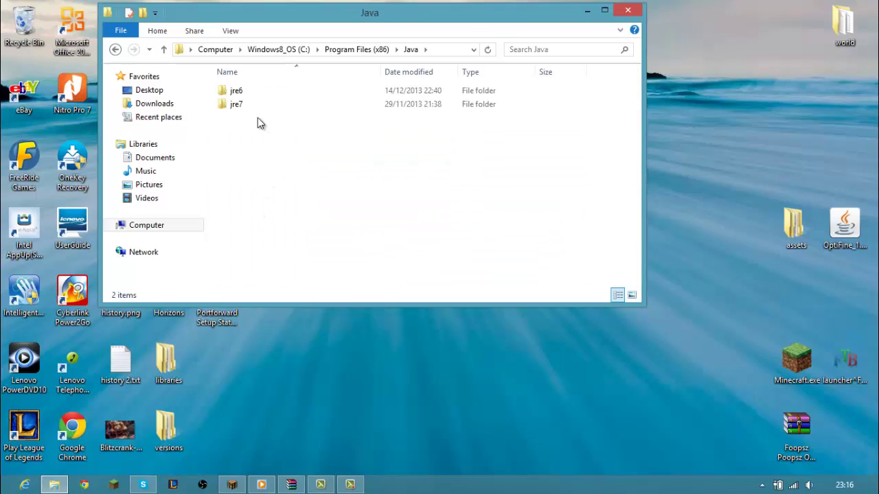
left_click(236, 105)
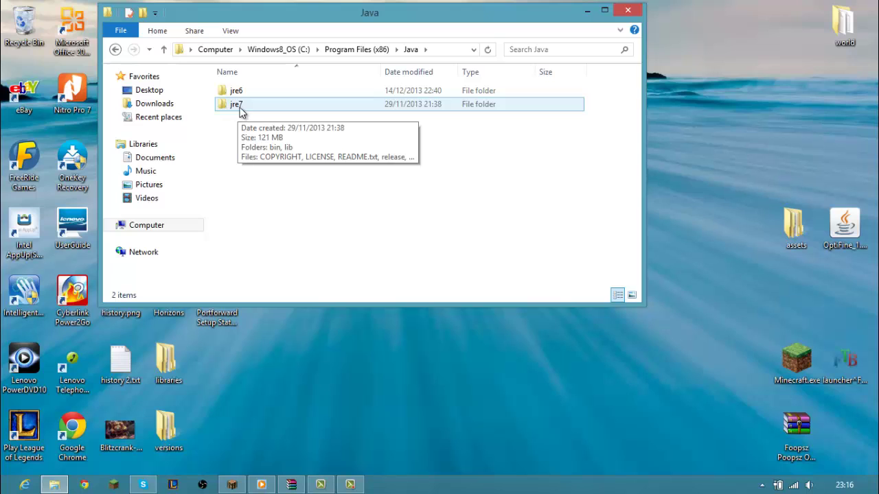
double_click(240, 106)
double_click(245, 94)
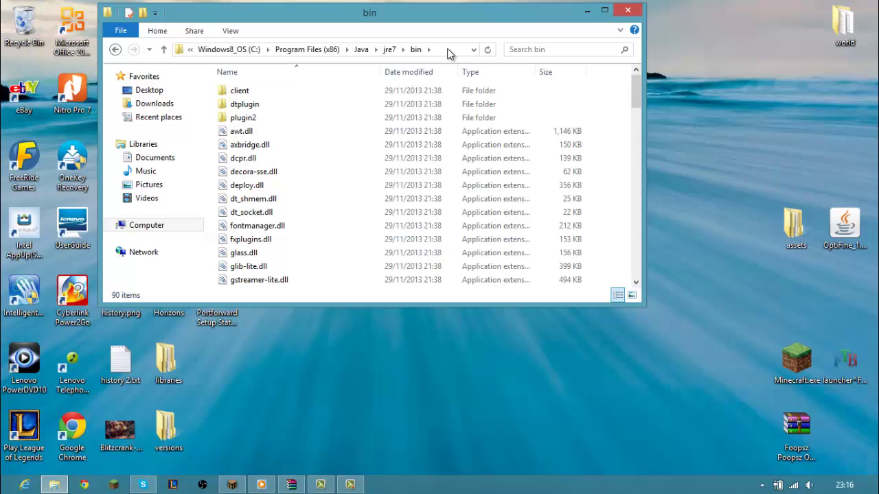
left_click(449, 49)
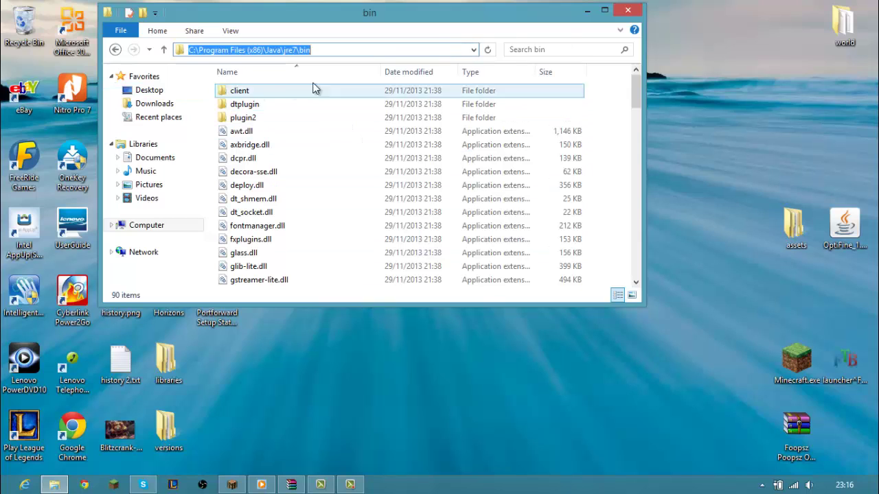
left_click(627, 11)
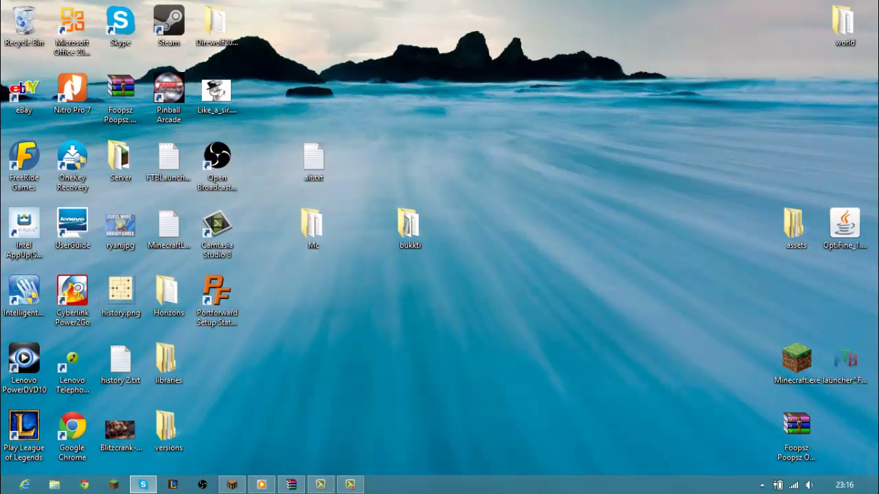
Search 'control' from Start and reach Control Panel's System page under System and Security.
key("super")
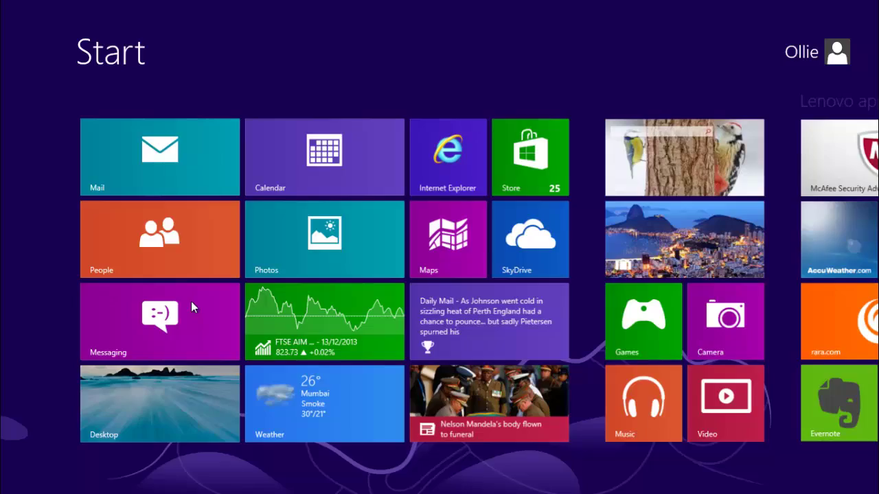
type("control")
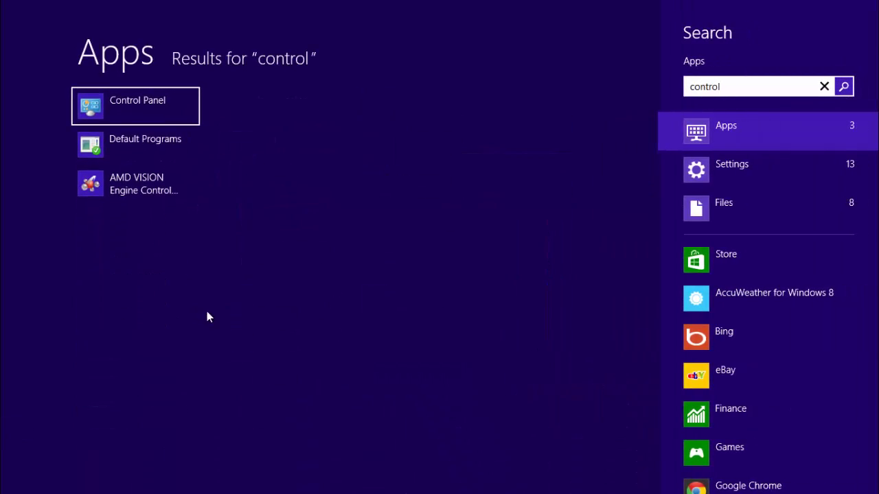
left_click(185, 111)
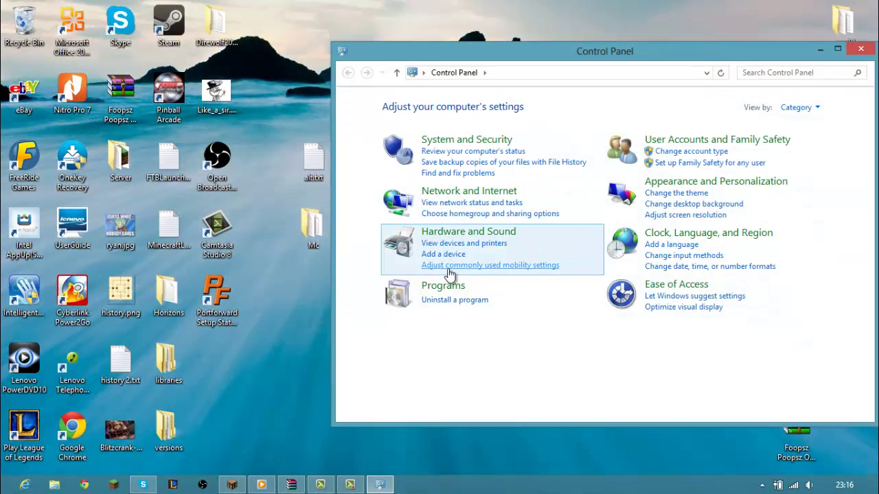
left_click(459, 143)
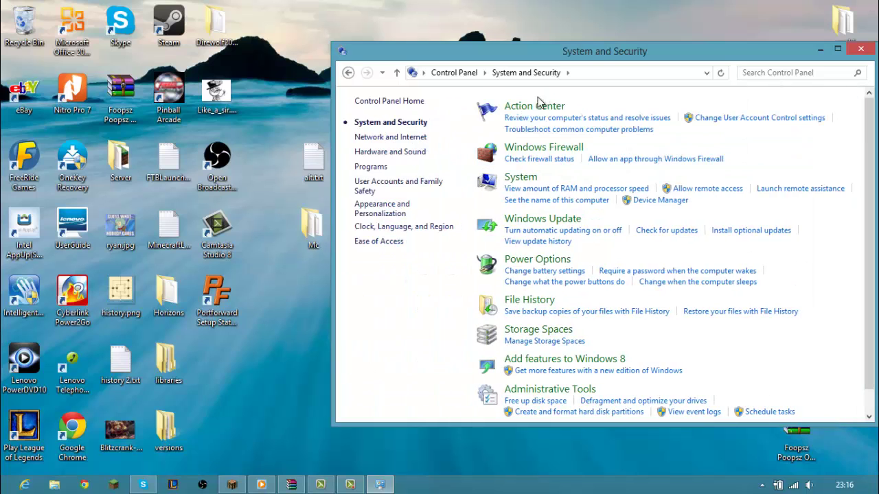
left_click(514, 182)
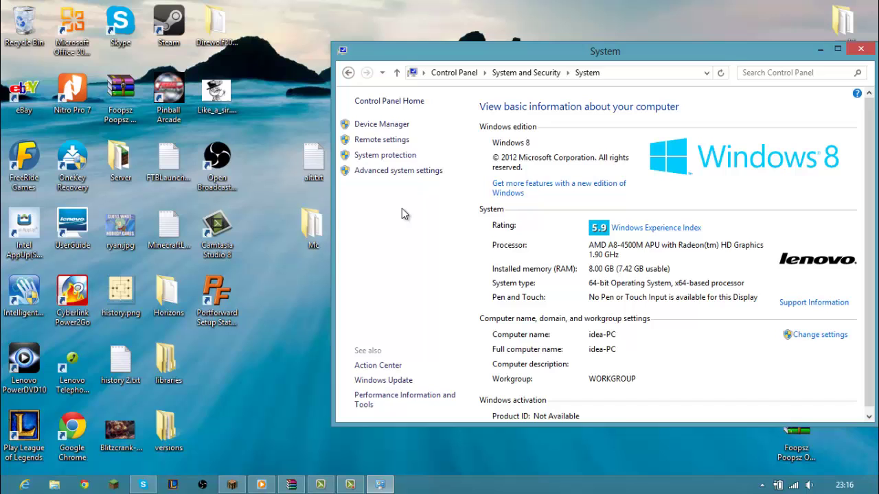
In Environment Variables, view the PATH system variable's value without changing it.
left_click(388, 172)
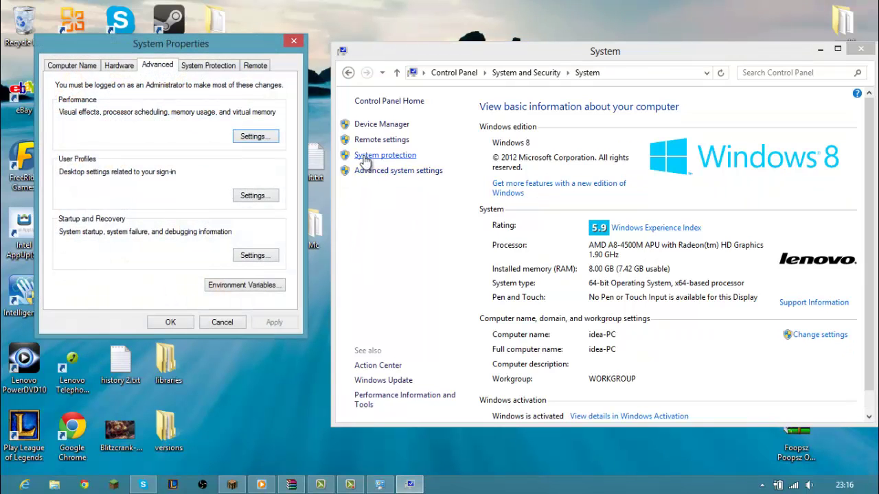
left_click(270, 292)
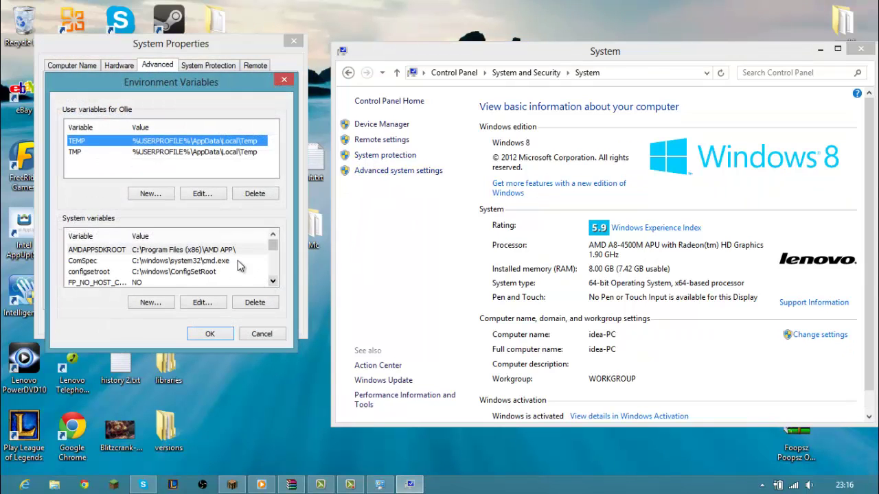
left_click(187, 261)
scroll(187, 261, "down", 2)
left_click(184, 250)
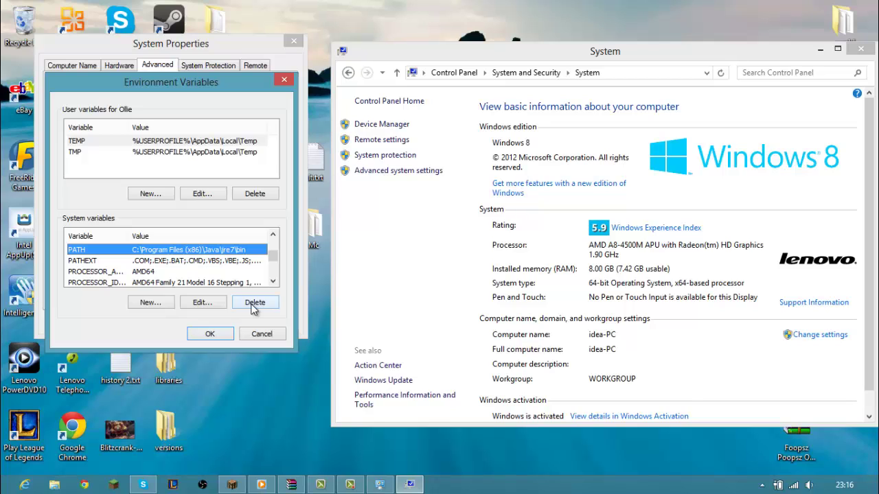
left_click(204, 303)
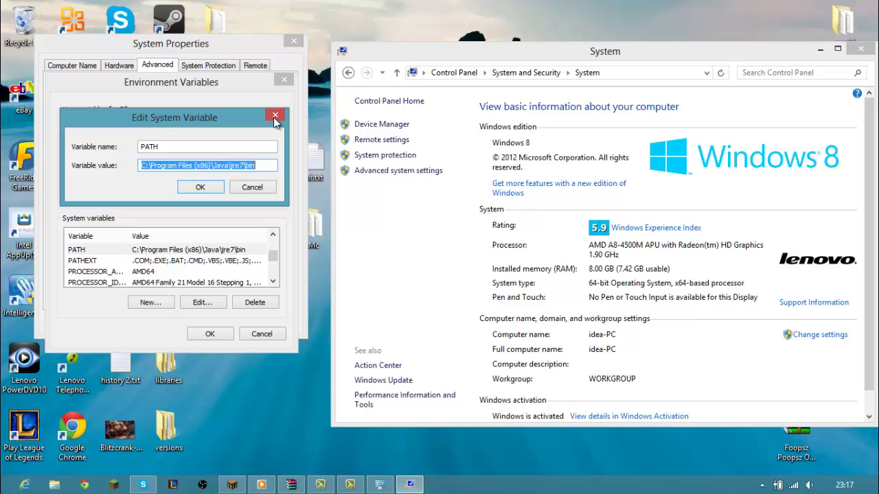
left_click(203, 189)
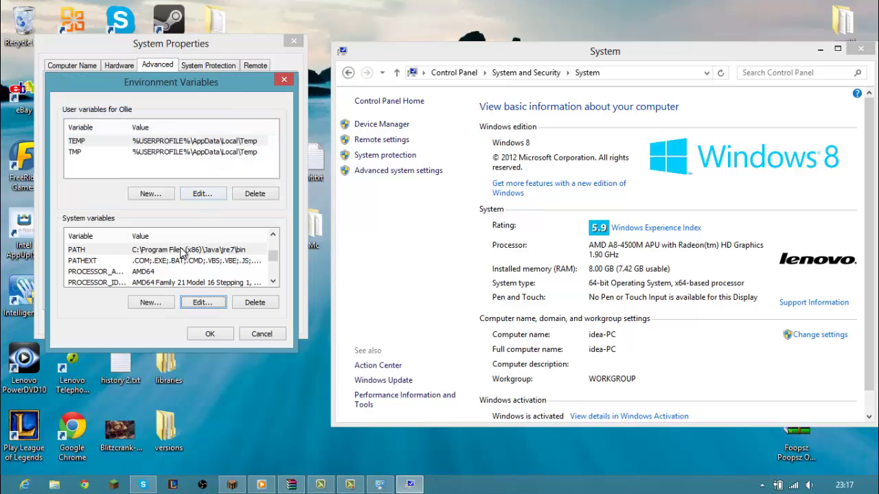
Delete the PATH system variable, then reopen the bukkti folder from the desktop.
left_click(182, 250)
left_click(261, 306)
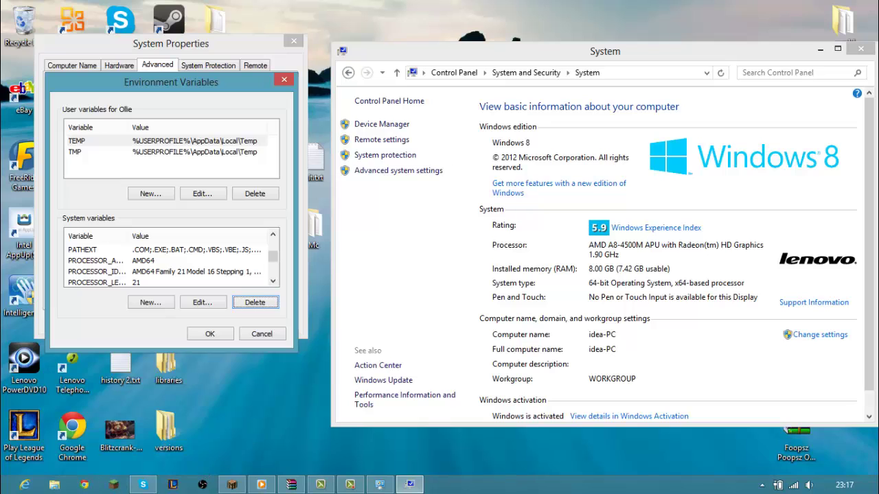
left_click(213, 428)
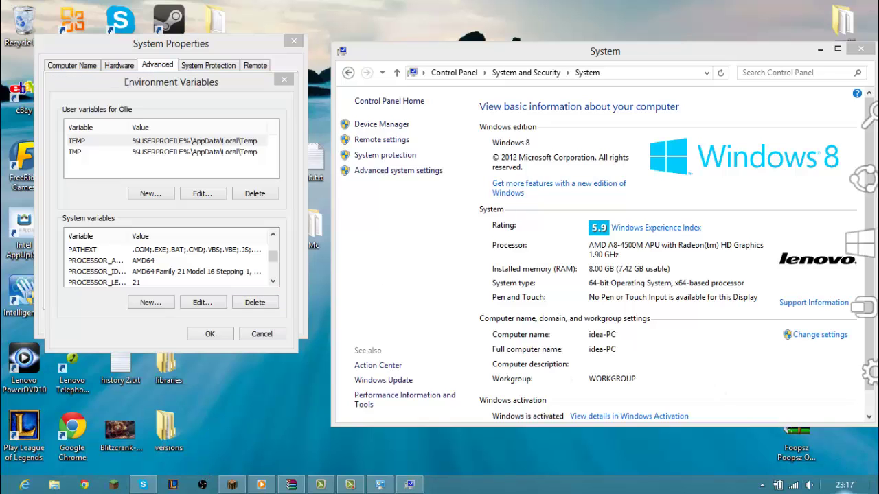
left_click(878, 493)
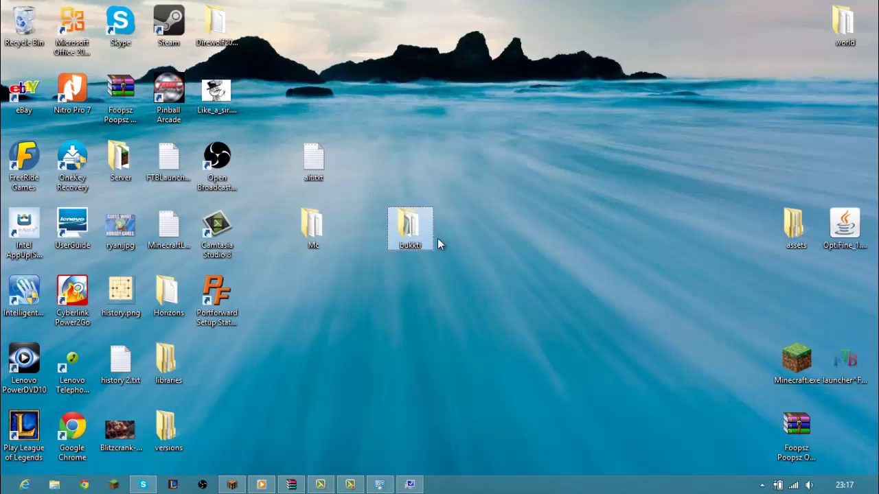
double_click(415, 230)
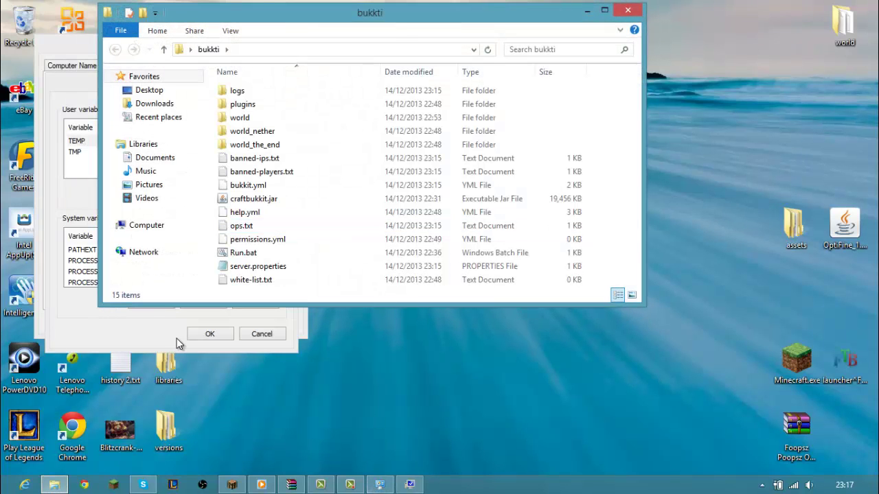
Run Run.bat from the bukkti folder, get the 'java is not recognized' error, and close the console.
left_click(203, 336)
left_click(210, 334)
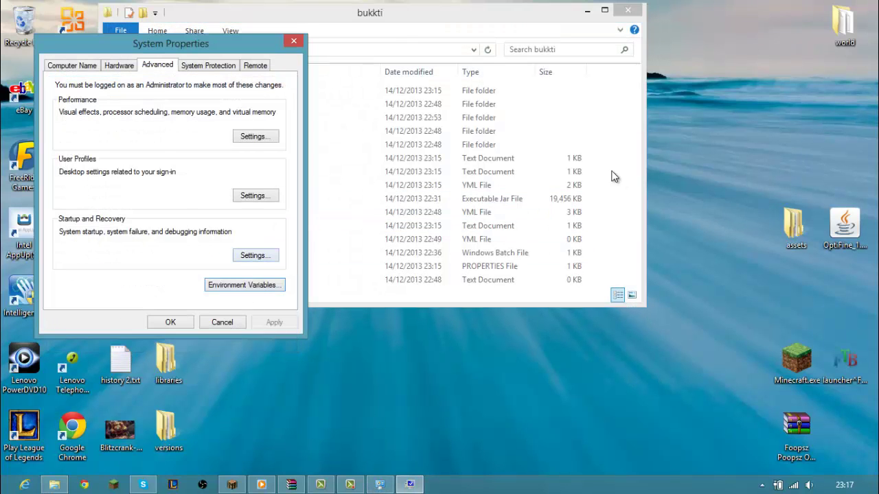
left_click(615, 176)
double_click(236, 253)
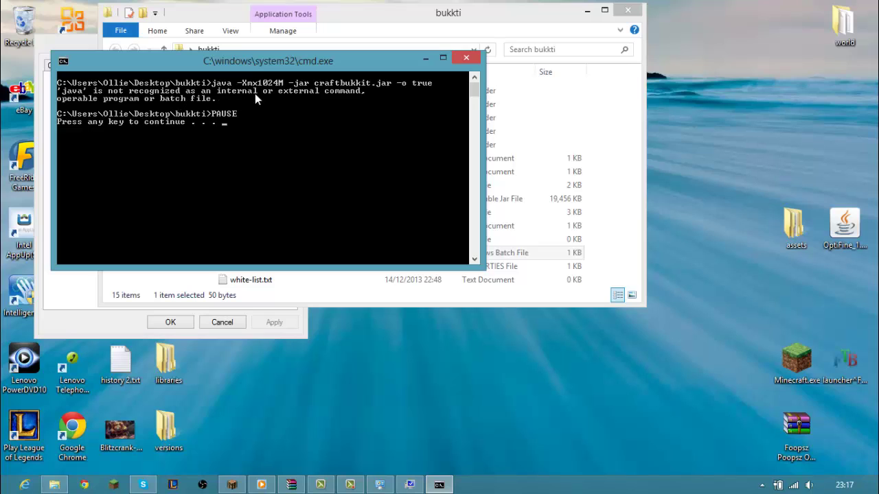
left_click(465, 60)
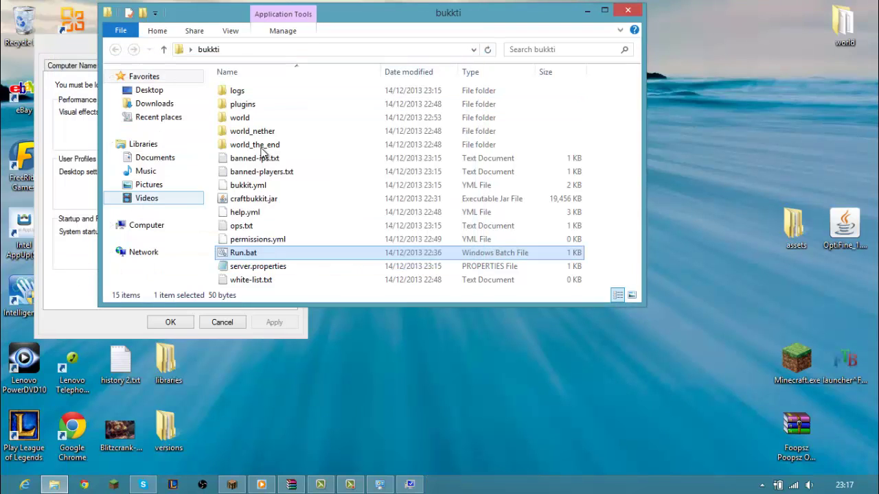
Add user variable PATH set to C:\Program Files (x86)\Java\jre7\bin and confirm Environment Variables.
key("alt+Tab")
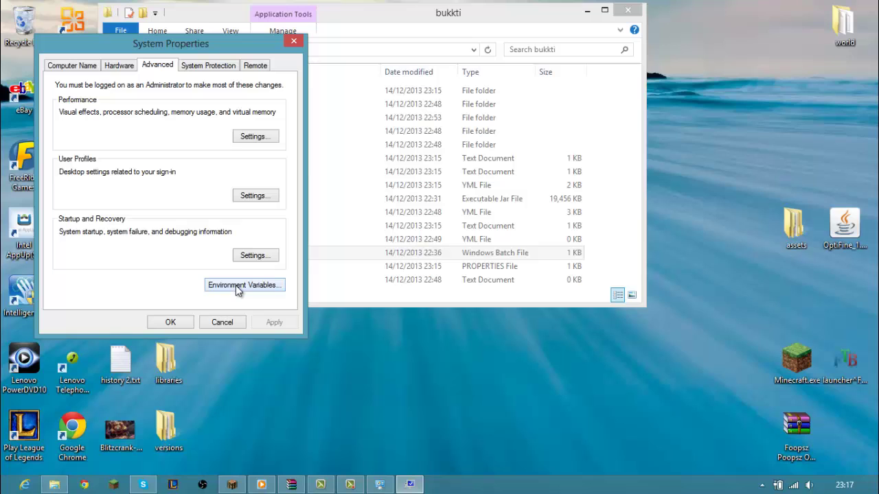
left_click(238, 286)
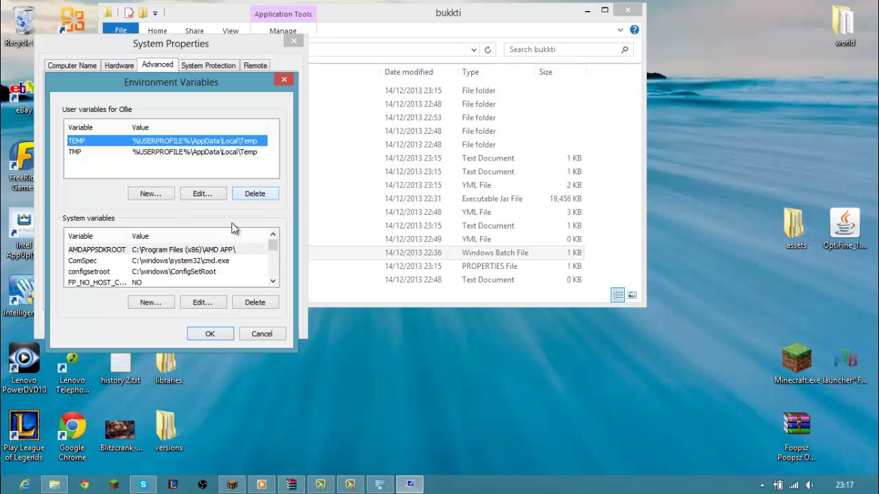
left_click(159, 195)
type("PATH")
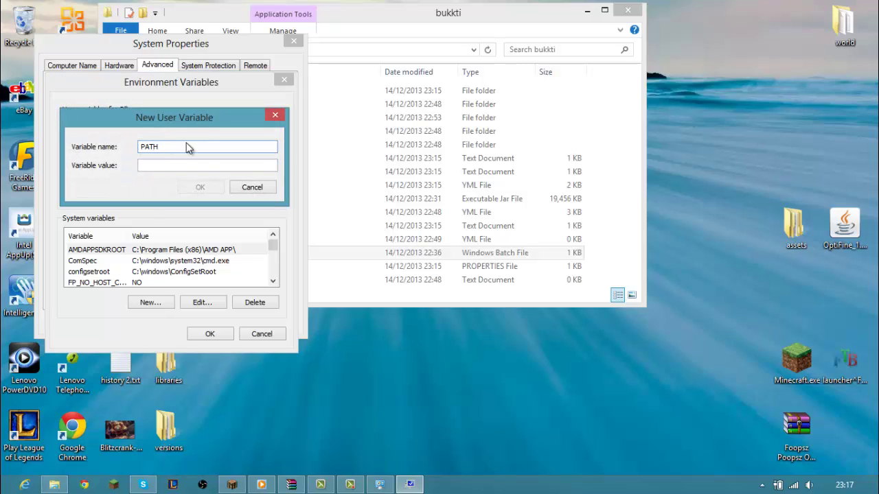
left_click(171, 165)
type("C:\\Program Files (x86)\\Java\\jre7\\bin")
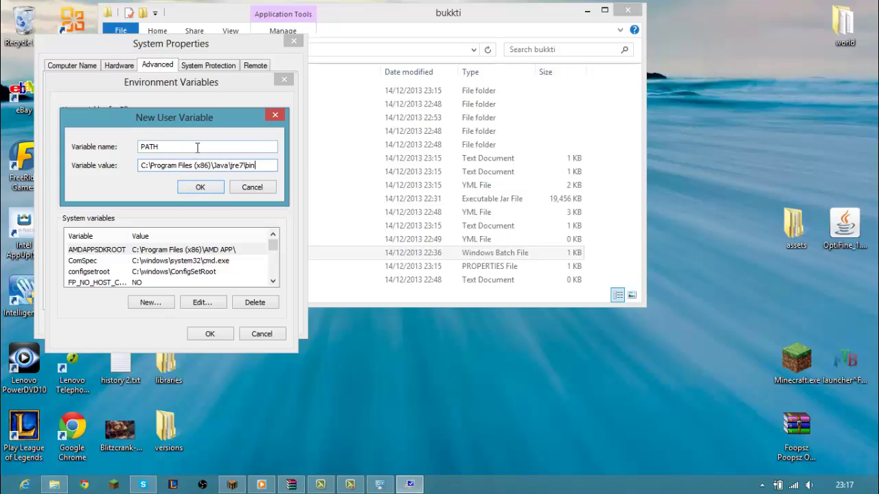
key("shift+Tab")
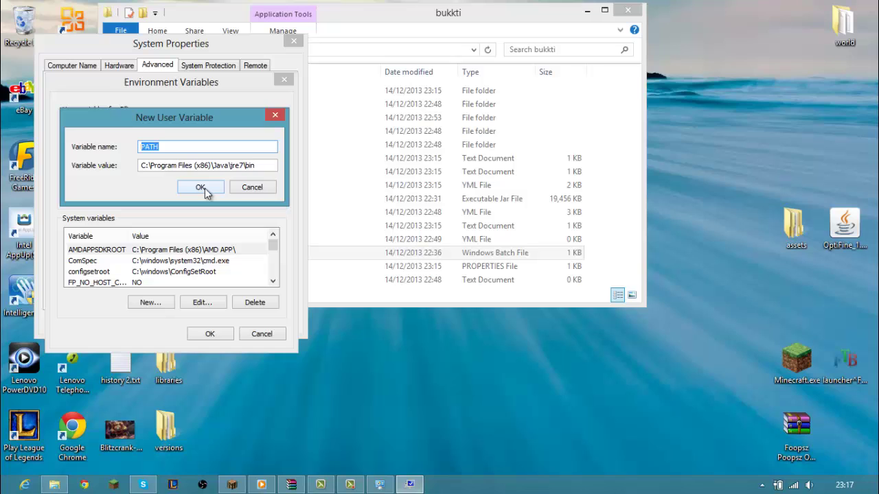
left_click(201, 187)
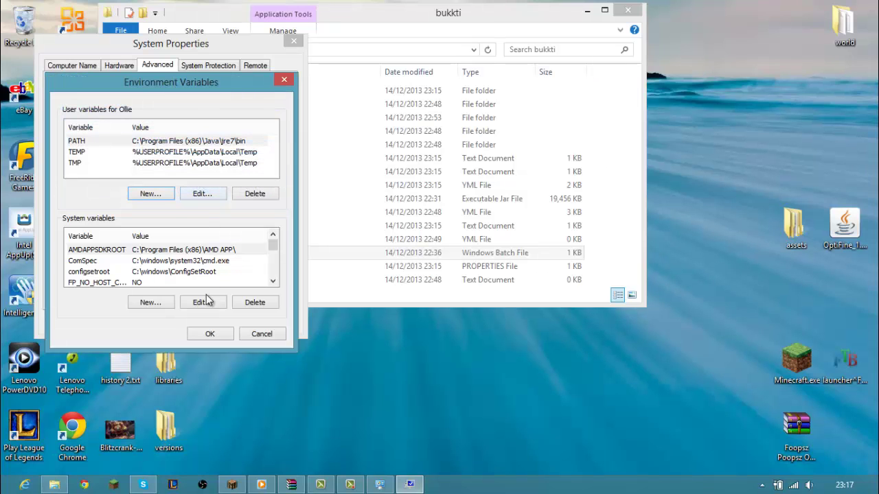
left_click(209, 334)
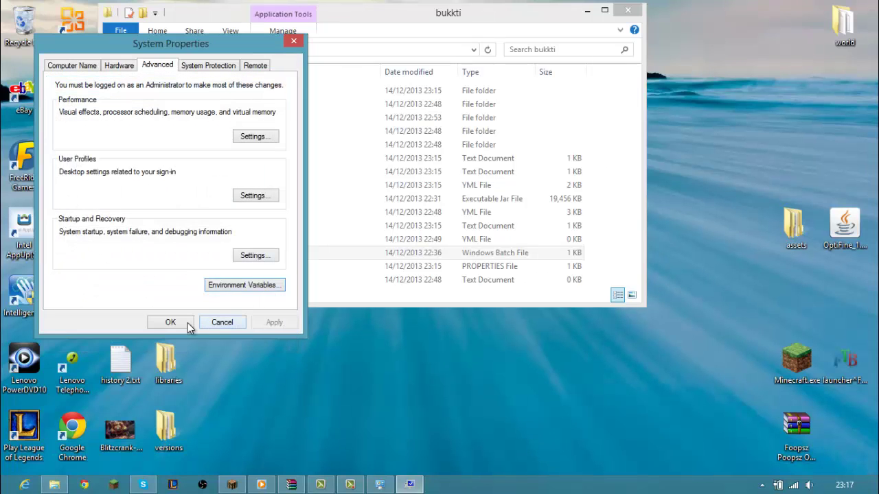
Close System Properties and launch the CraftBukkit server again from Run.bat.
left_click(187, 324)
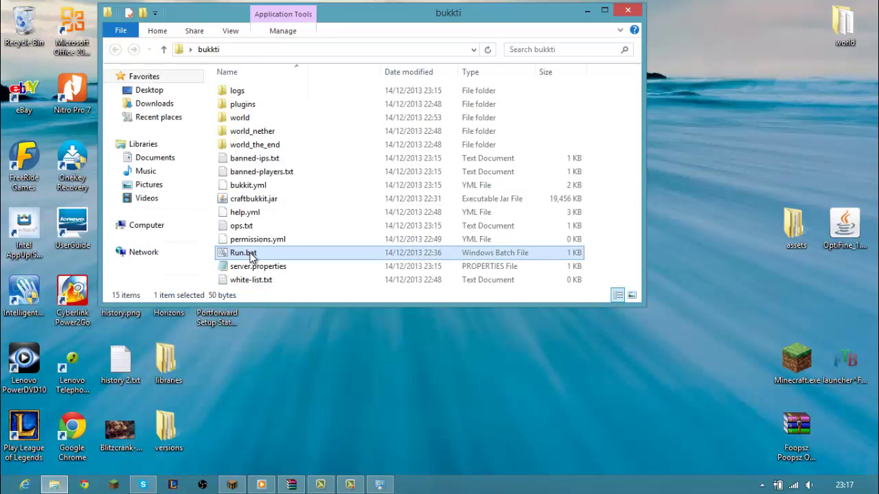
double_click(250, 254)
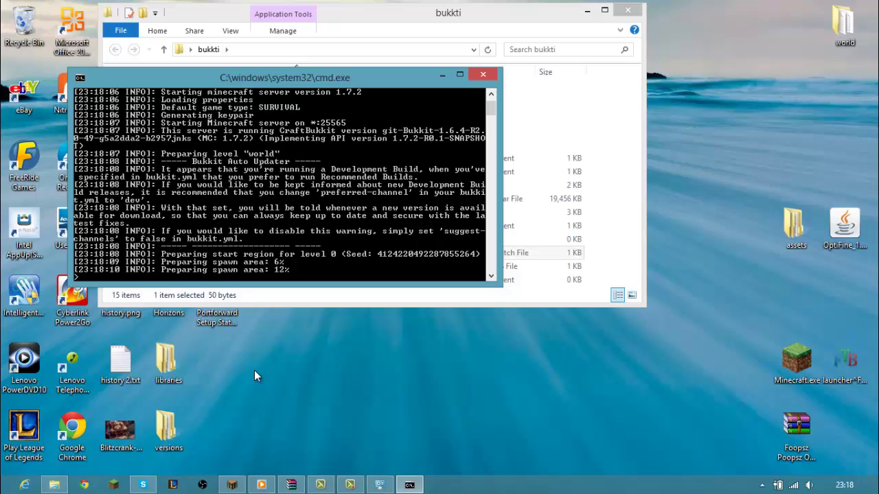
left_click(232, 485)
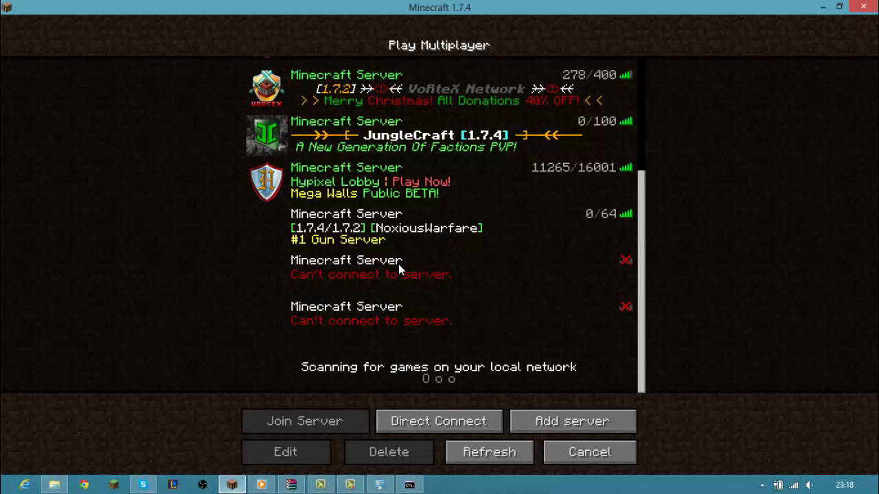
left_click(496, 450)
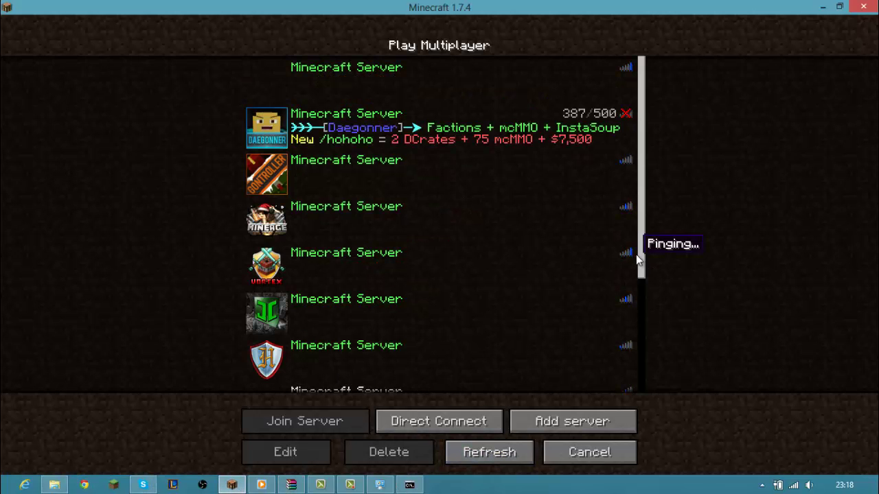
left_click_drag(636, 255, 637, 378)
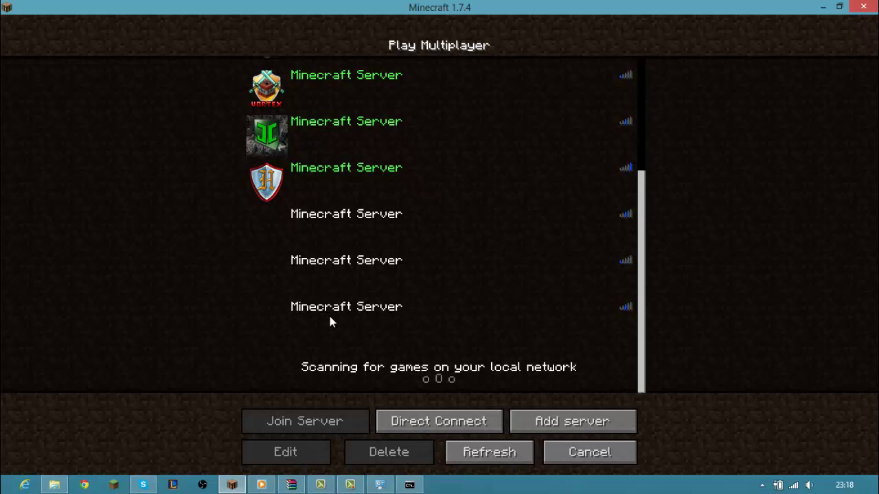
left_click(352, 275)
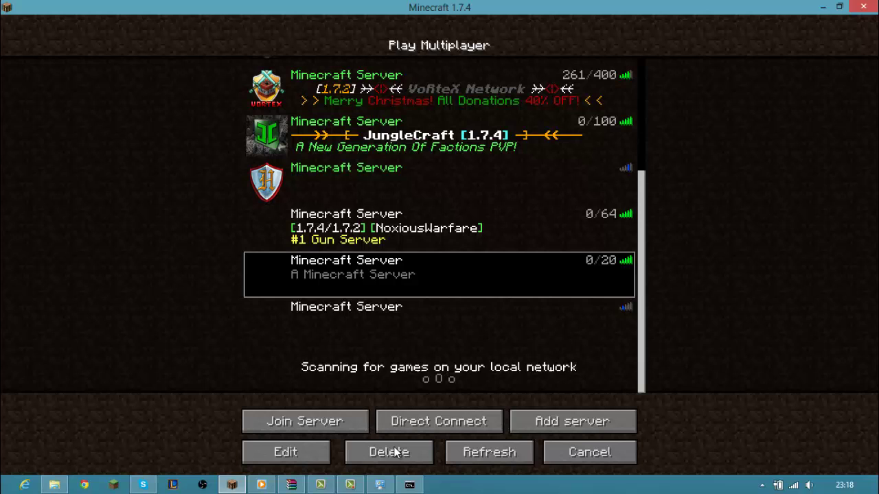
Close the Control Panel, Media Player and WinRAR windows from the taskbar.
right_click(379, 485)
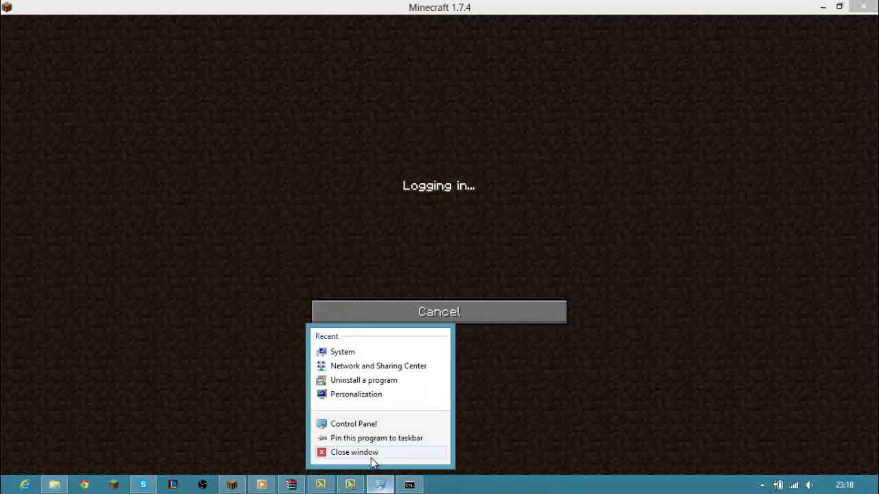
left_click(371, 456)
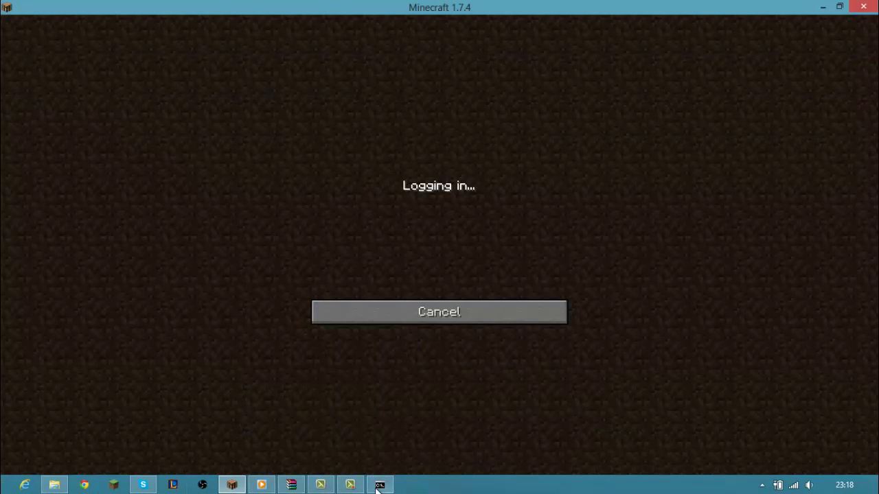
right_click(264, 489)
left_click(257, 462)
right_click(260, 486)
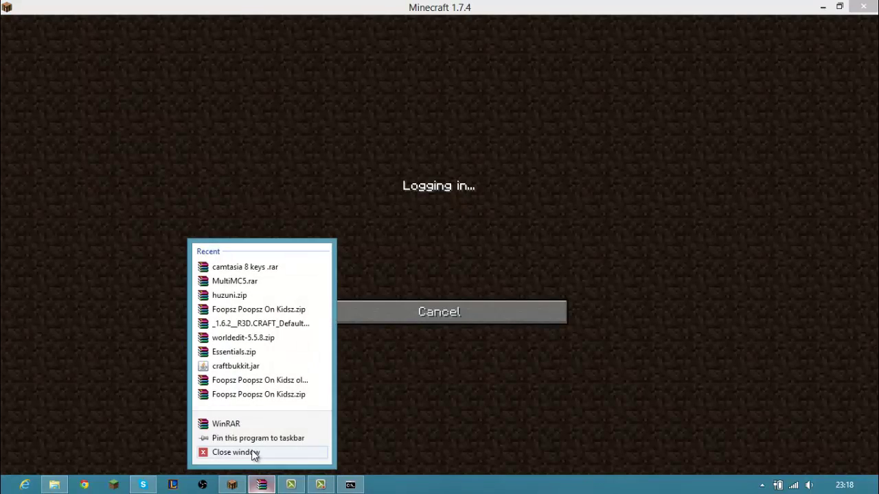
left_click(251, 451)
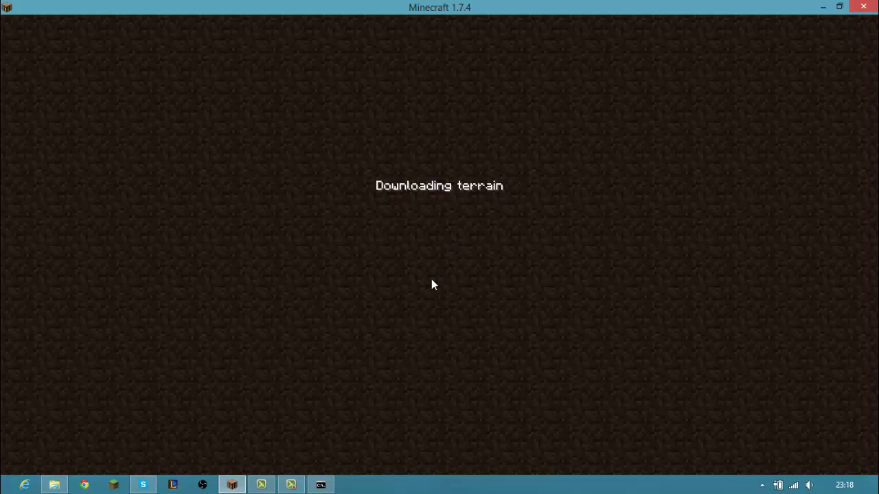
Return to Minecraft, resume the game, and break the block at the crosshair.
left_click(289, 486)
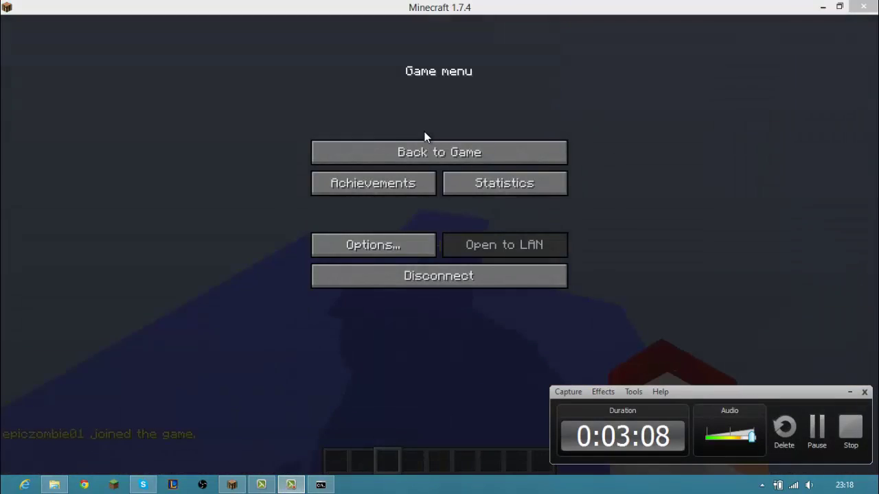
left_click(425, 150)
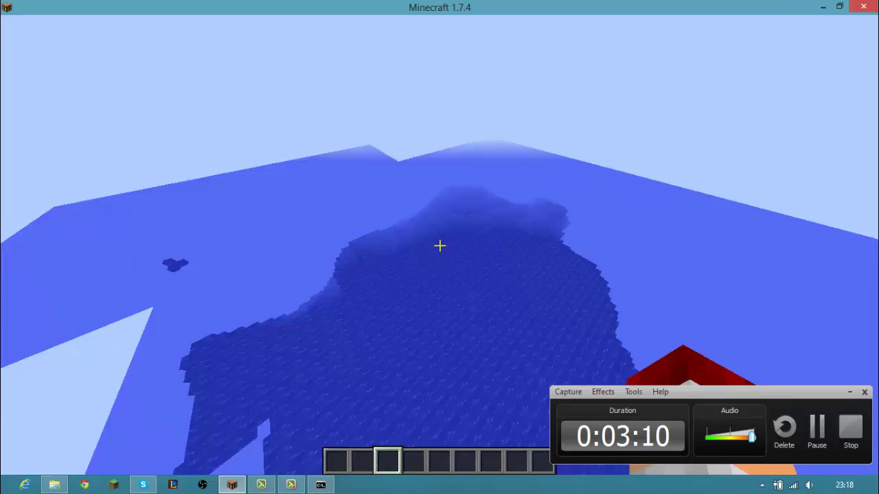
left_click(440, 245)
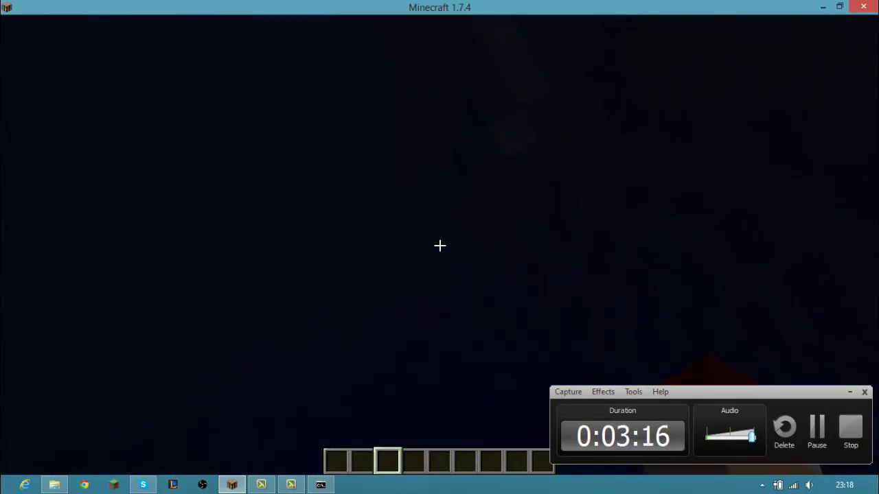
Fly out of the water to the sandy island, break a grass block, and open the creative inventory.
key("space")
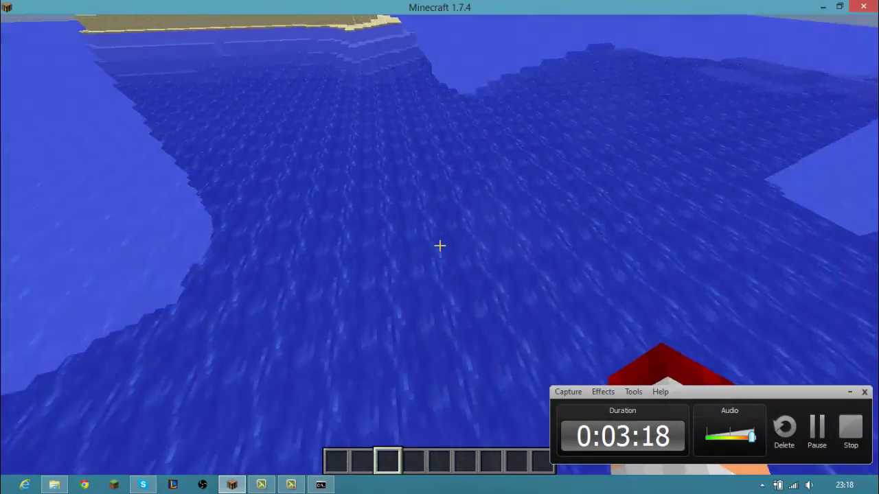
key("w")
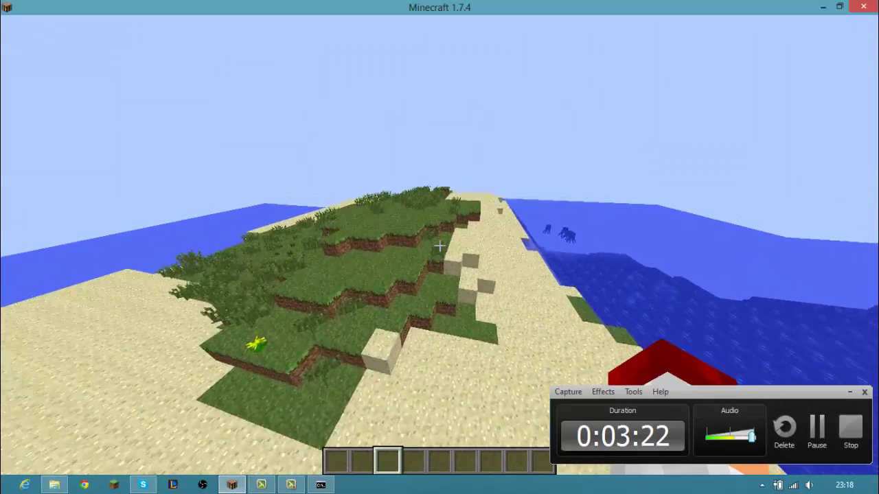
key("w")
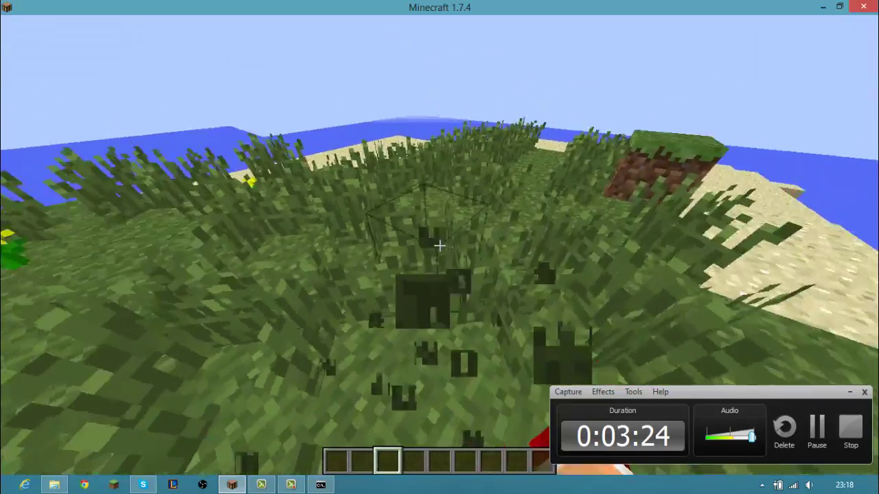
left_click(440, 245)
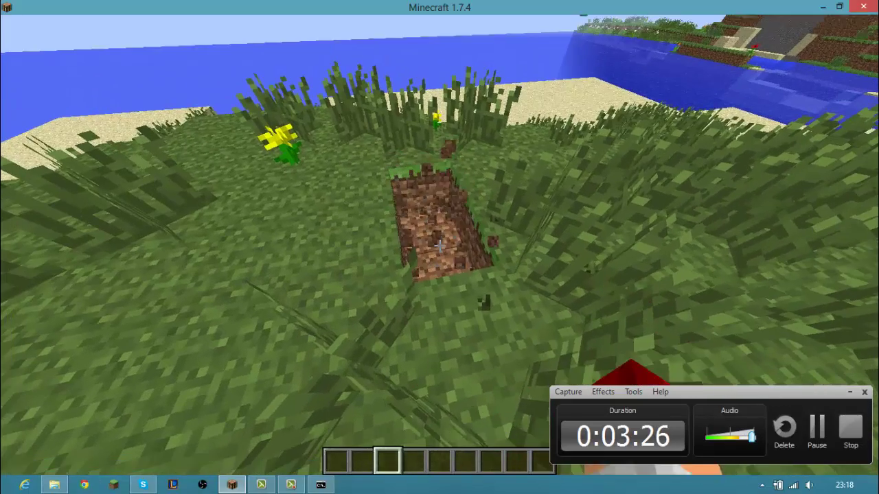
key("e")
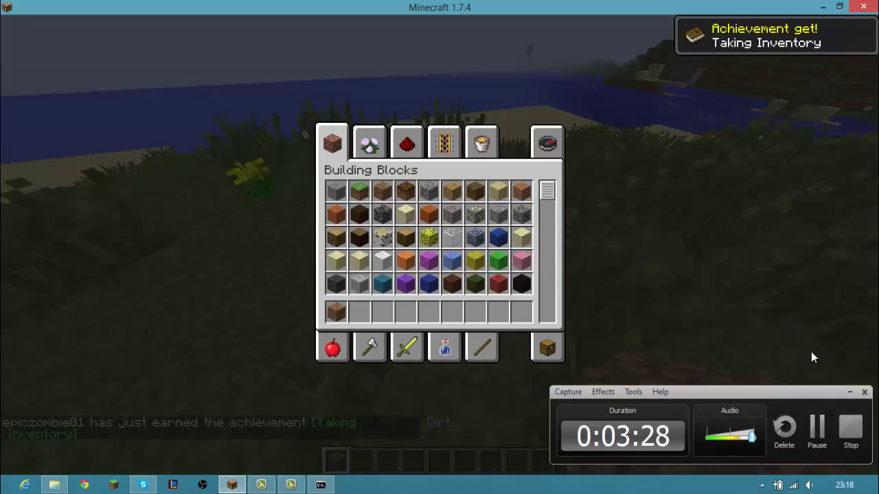